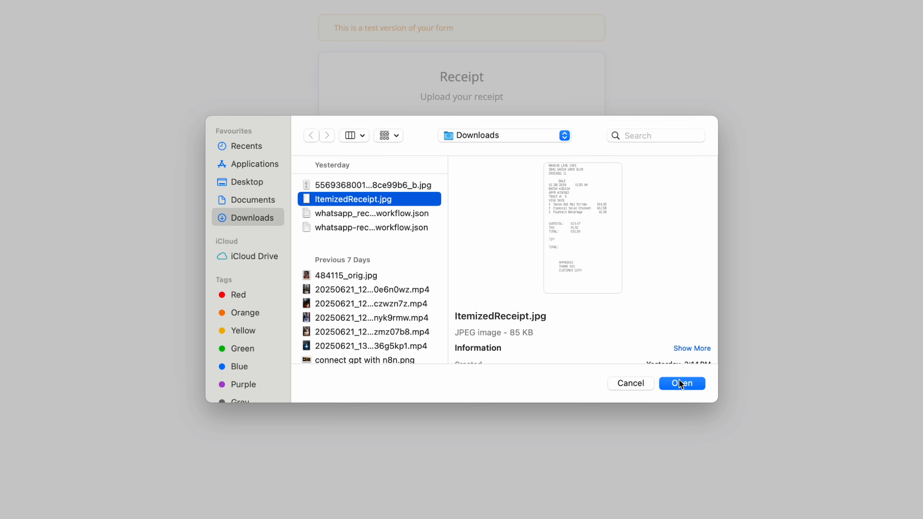
# Upload ItemizedReceipt.jpg through the Receipt test form, submit it and close the form page.
pyautogui.click(680, 383)
pyautogui.click(489, 223)
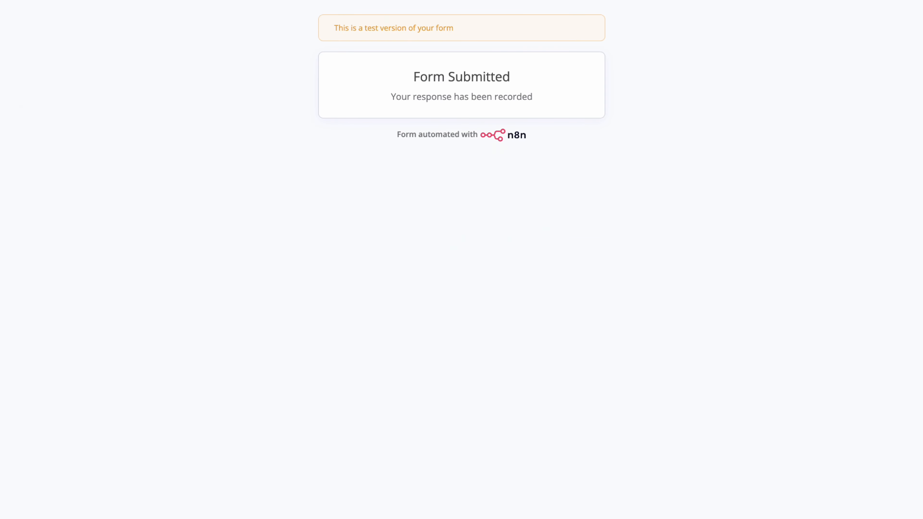
pyautogui.press('super+w')
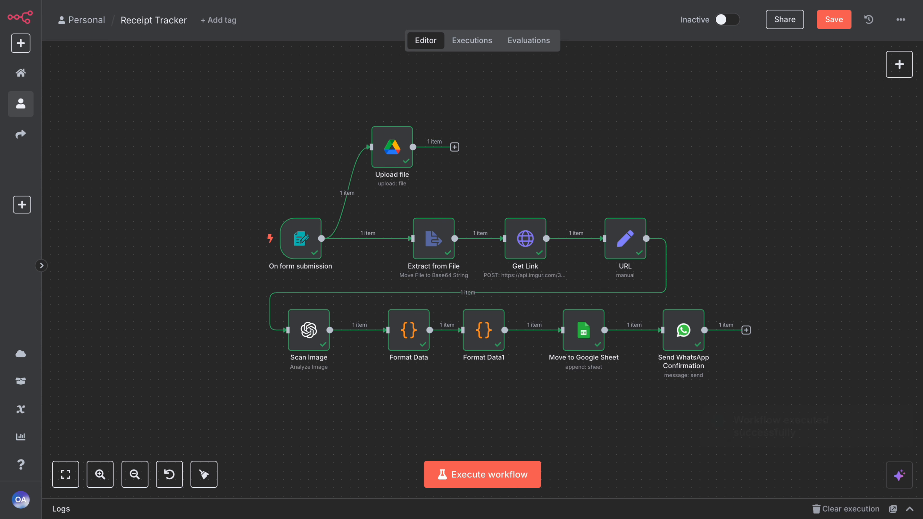
# Examine the On form submission node's form fields and view the uploaded receipt image in its output.
pyautogui.moveTo(283, 280)
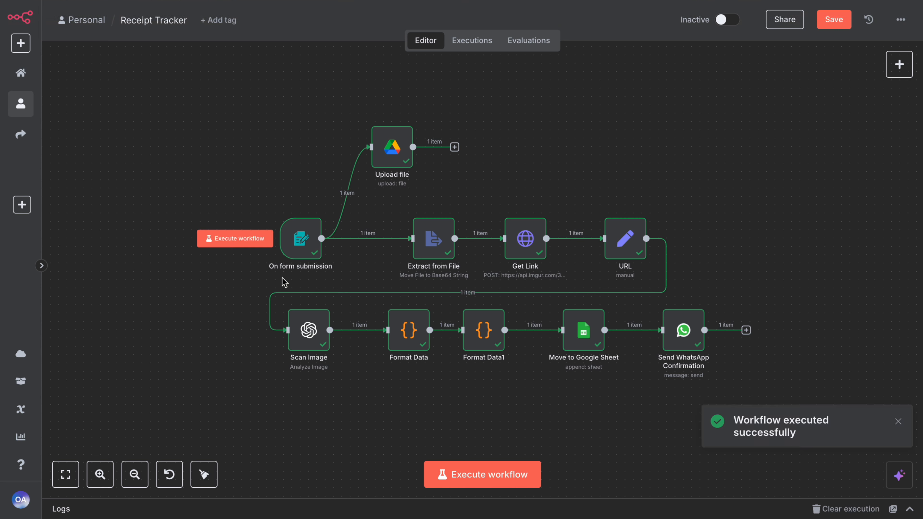
pyautogui.doubleClick(302, 246)
pyautogui.scroll(-3, 360, 345)
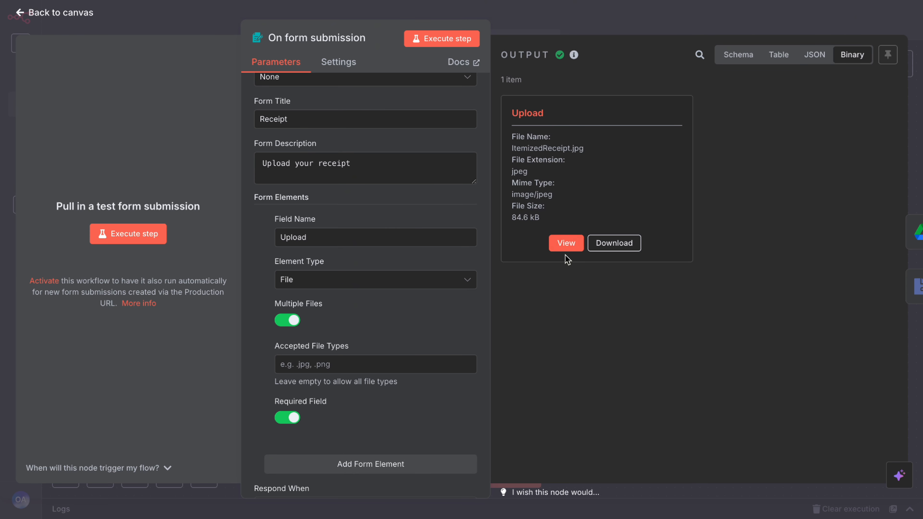
pyautogui.click(566, 244)
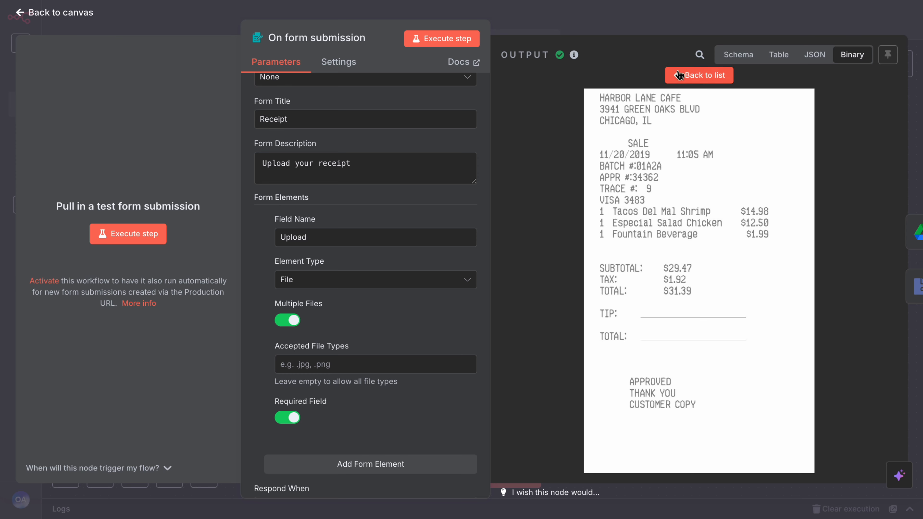
pyautogui.click(661, 16)
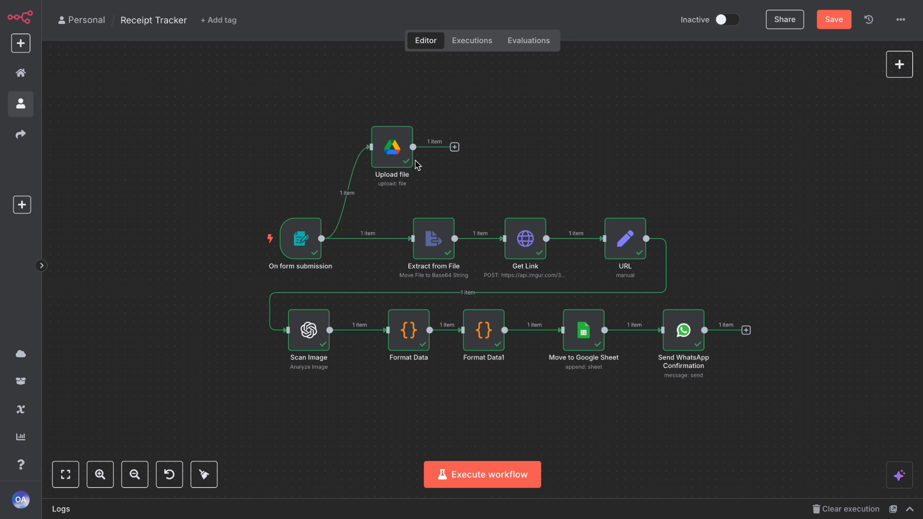
# Examine the settings and output of the Upload file node and the Extract from File node.
pyautogui.doubleClick(390, 155)
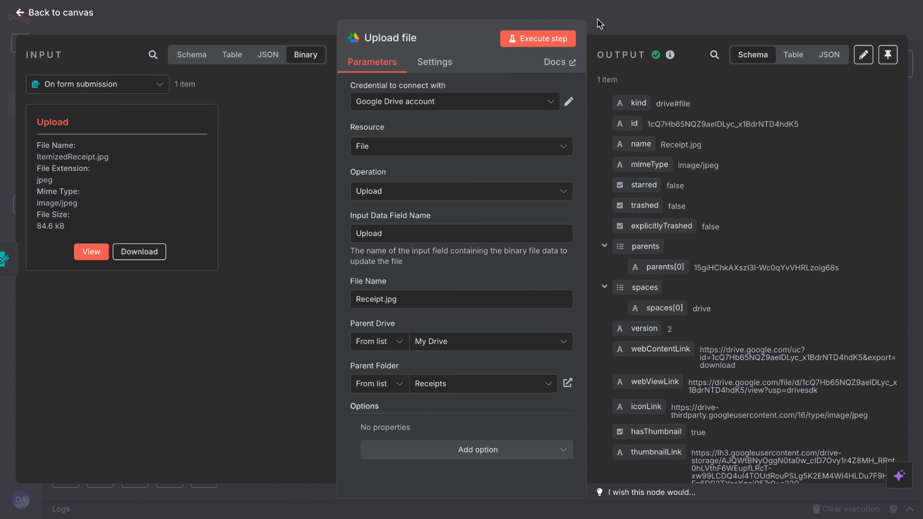
pyautogui.press('Escape')
pyautogui.doubleClick(432, 237)
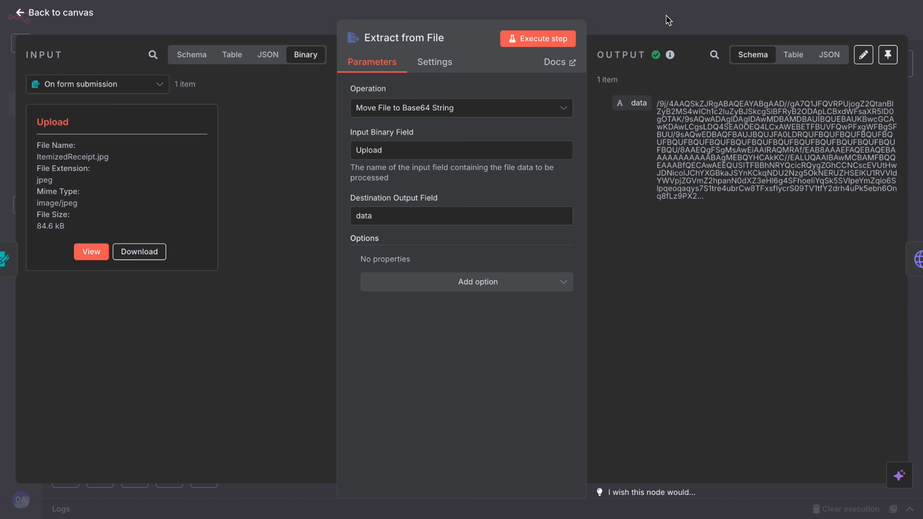
pyautogui.click(668, 22)
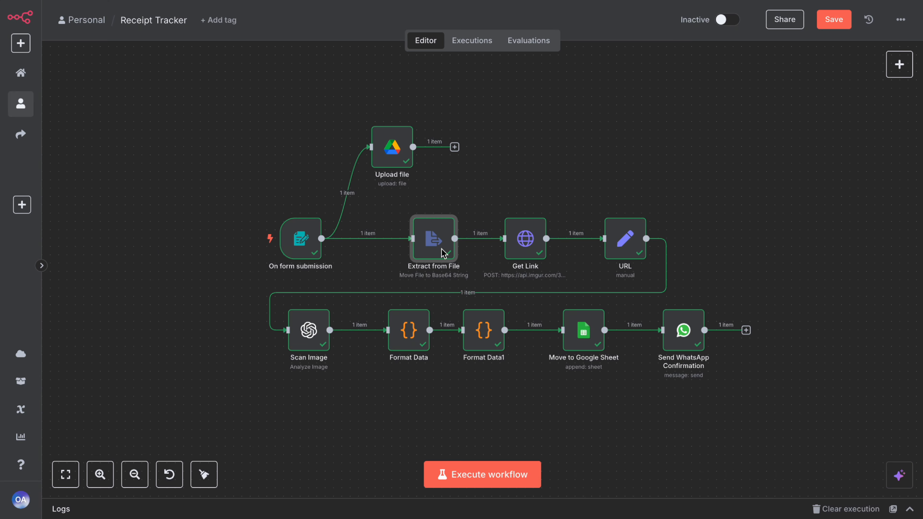
# Examine the Get Link node's request parameters and the image link in its output.
pyautogui.click(531, 253)
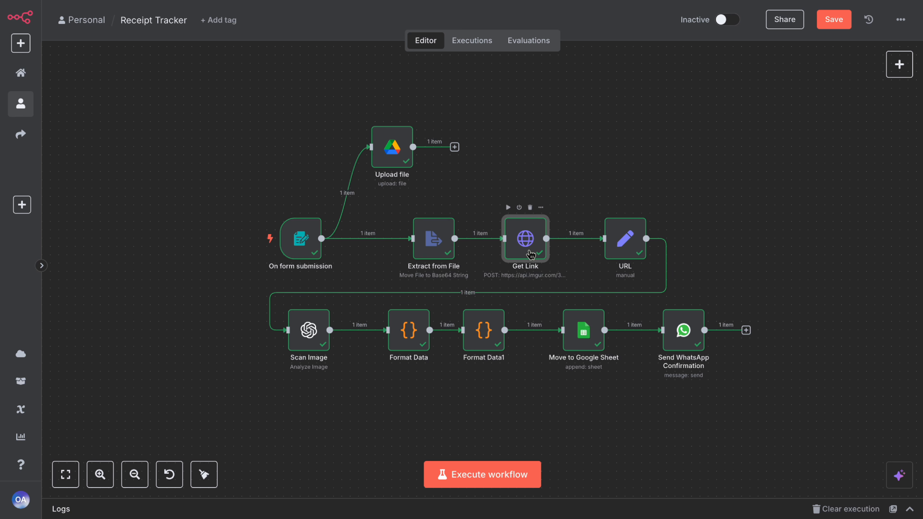
pyautogui.doubleClick(530, 254)
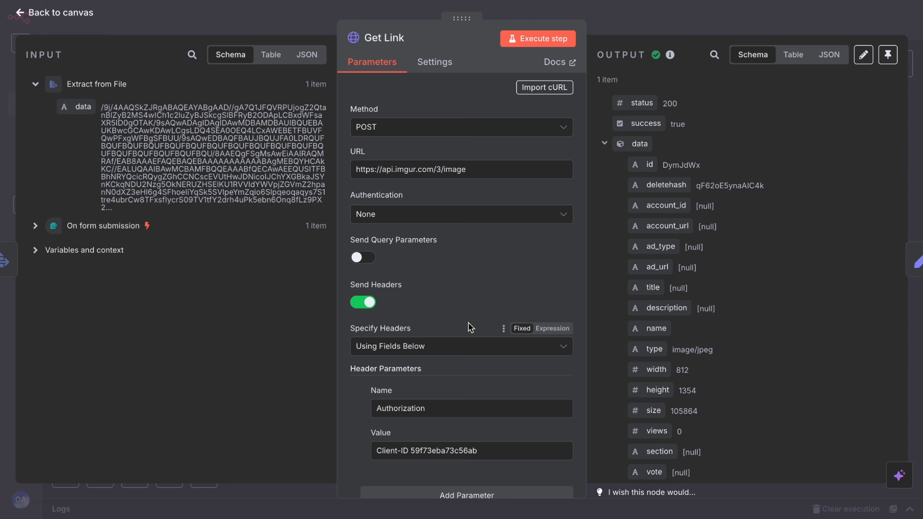
pyautogui.scroll(-1, 464, 305)
pyautogui.scroll(-8, 612, 264)
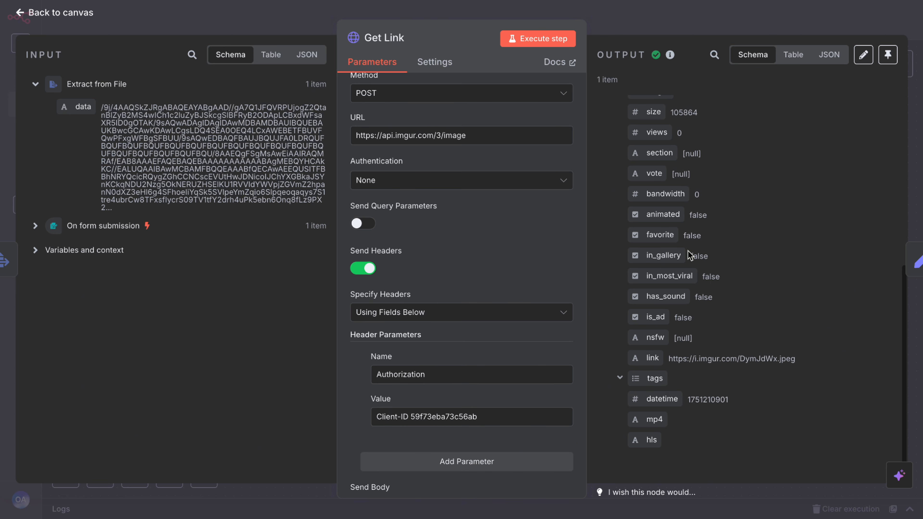
pyautogui.moveTo(673, 359); pyautogui.dragTo(792, 359)
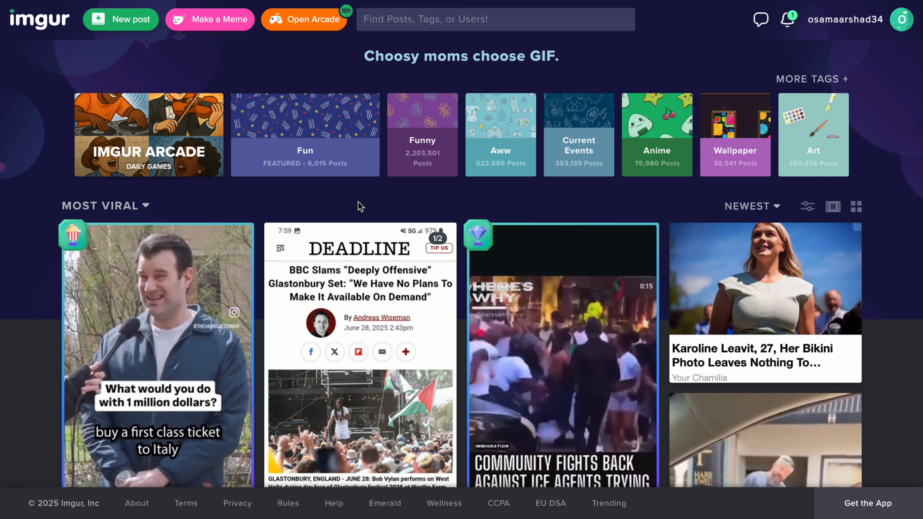
# Switch to the Imgur website and look through the most viral posts on its home page.
pyautogui.scroll(-8, 360, 206)
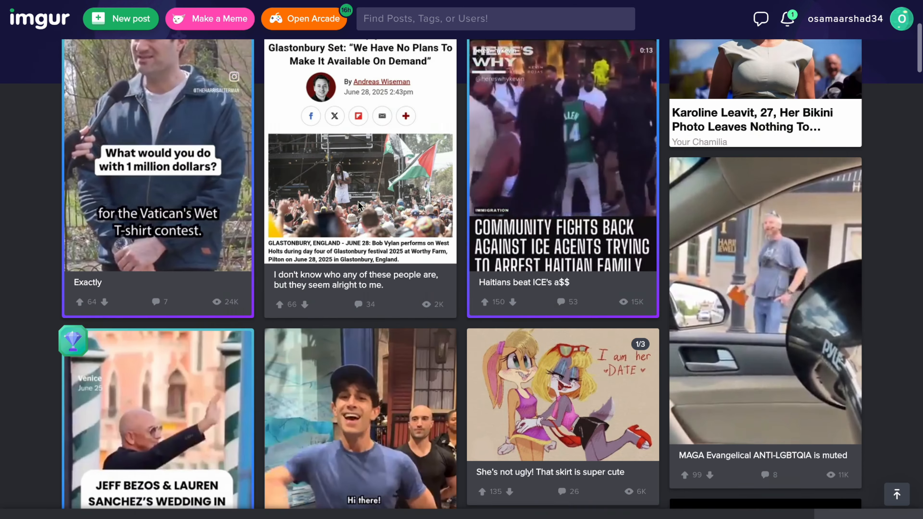
pyautogui.scroll(-4, 358, 205)
pyautogui.scroll(-4, 358, 204)
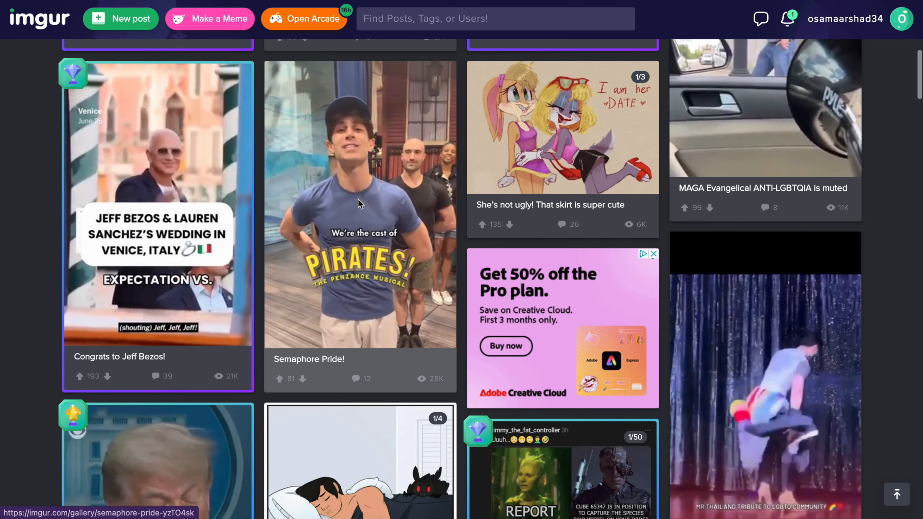
pyautogui.scroll(-2, 357, 198)
pyautogui.scroll(15, 613, 193)
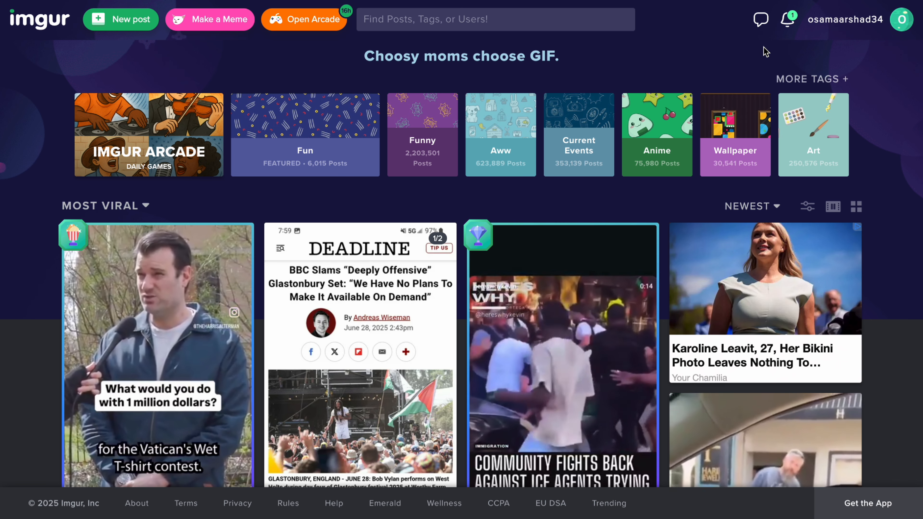
pyautogui.moveTo(854, 22)
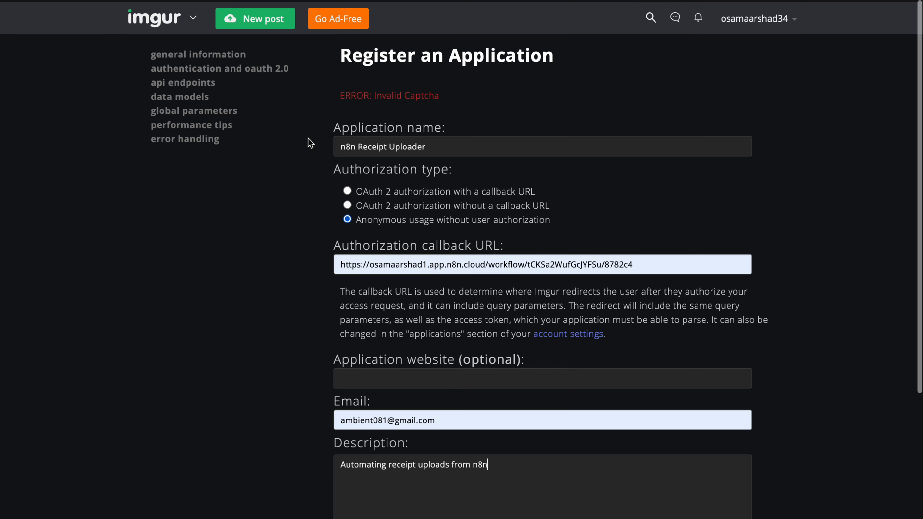
# Review the application registration entries for n8n Receipt Uploader with anonymous usage, complete the captcha check and submit the form.
pyautogui.scroll(-1, 248, 212)
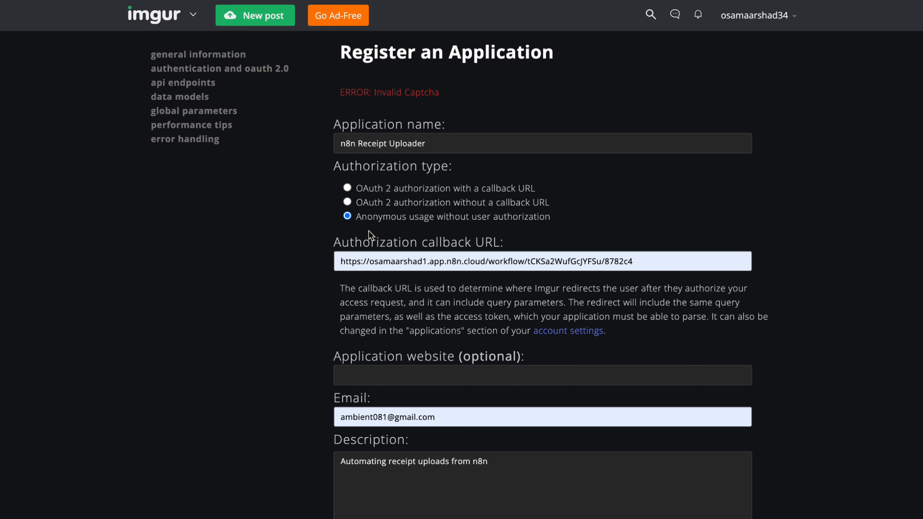
pyautogui.scroll(-2, 371, 236)
pyautogui.scroll(2, 377, 314)
pyautogui.moveTo(451, 144); pyautogui.dragTo(351, 142)
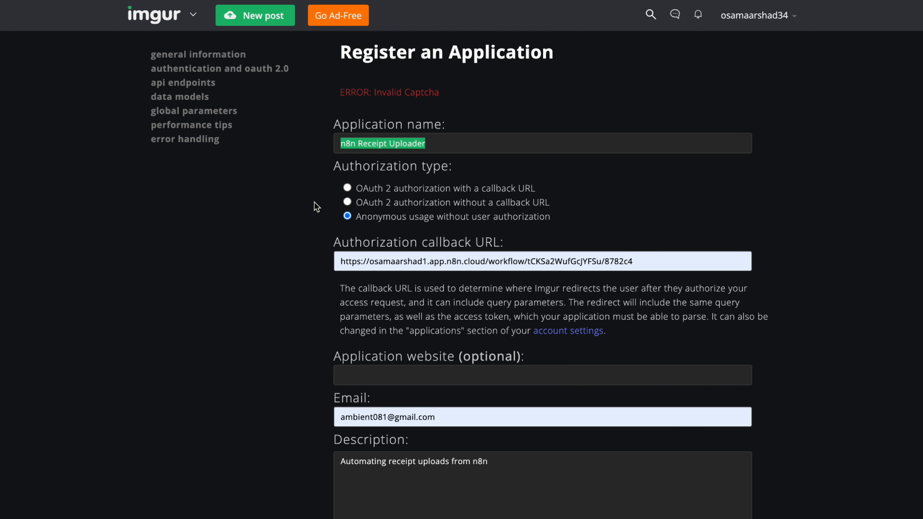
pyautogui.scroll(-1, 317, 207)
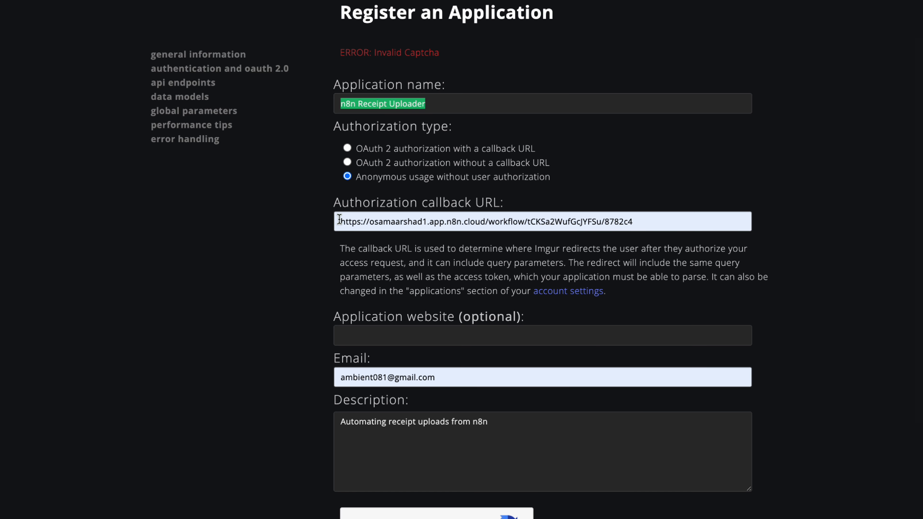
pyautogui.moveTo(340, 220); pyautogui.dragTo(634, 222)
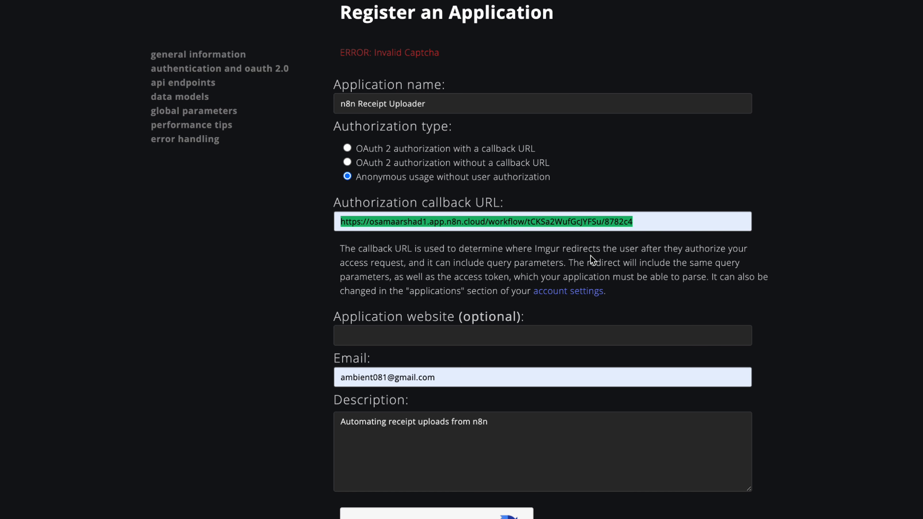
pyautogui.moveTo(476, 378); pyautogui.dragTo(298, 383)
pyautogui.scroll(-3, 300, 386)
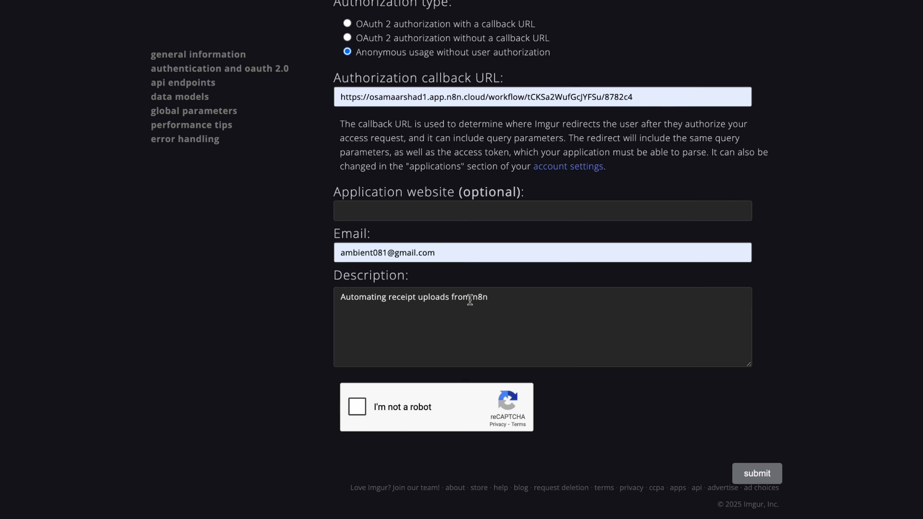
pyautogui.moveTo(491, 301); pyautogui.dragTo(296, 322)
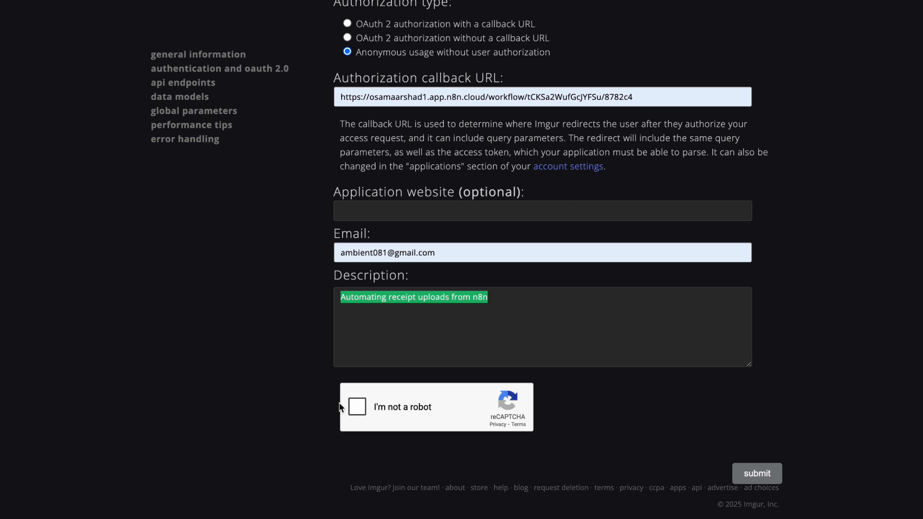
pyautogui.click(362, 410)
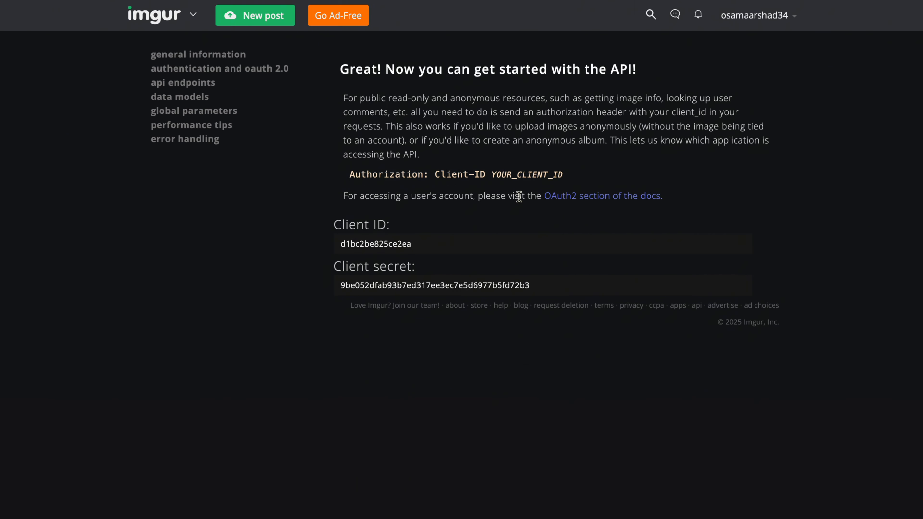
# Examine the Client ID issued for the registered application.
pyautogui.moveTo(326, 245)
pyautogui.mouseDown()
pyautogui.moveTo(437, 245)
pyautogui.moveTo(321, 245)
pyautogui.mouseUp()
pyautogui.click(431, 245)
pyautogui.click(302, 251)
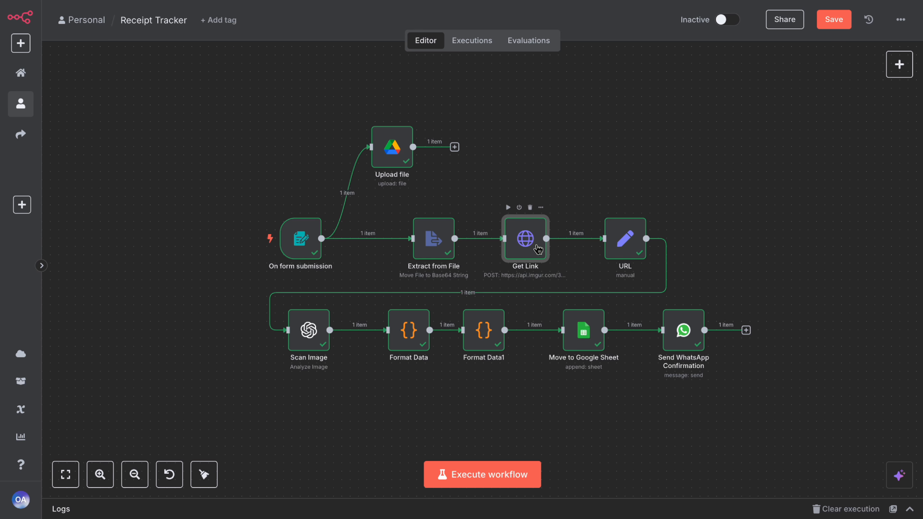
# Return to the n8n workflow, select POST as the Get Link node's request method and check its request URL.
pyautogui.doubleClick(538, 250)
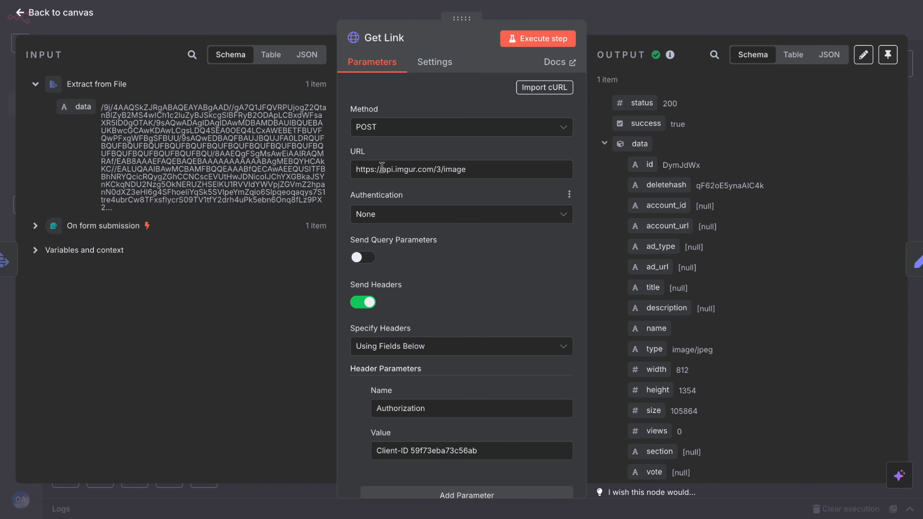
pyautogui.click(400, 129)
pyautogui.click(399, 128)
pyautogui.click(399, 128)
pyautogui.click(392, 269)
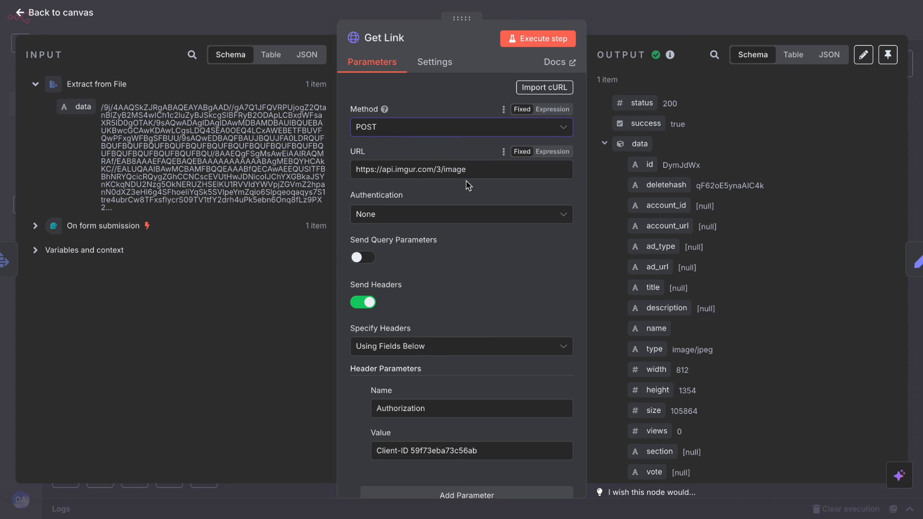
pyautogui.moveTo(465, 169); pyautogui.dragTo(359, 170)
pyautogui.click(405, 228)
# Check the Get Link node's Authorization header, Client-ID value and image body parameter, and return to the canvas.
pyautogui.scroll(-2, 443, 285)
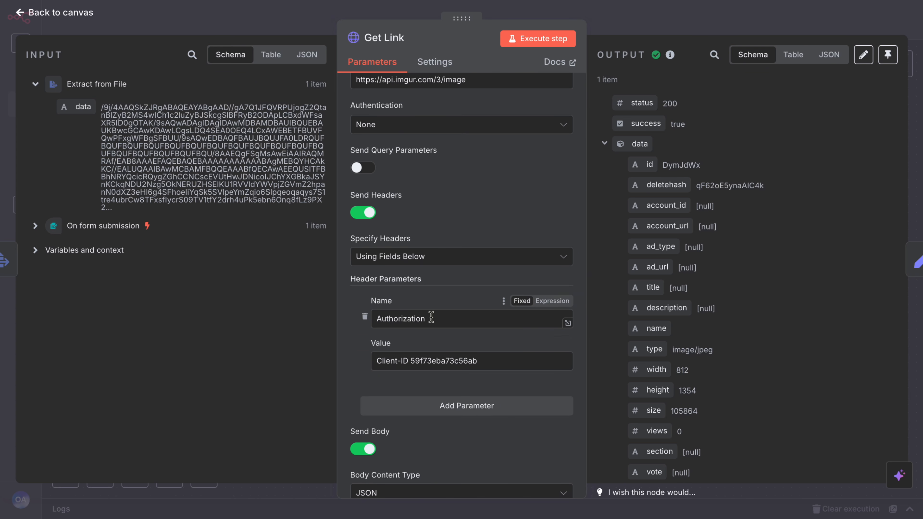
pyautogui.moveTo(427, 319); pyautogui.dragTo(358, 321)
pyautogui.click(406, 358)
pyautogui.moveTo(410, 362); pyautogui.dragTo(485, 363)
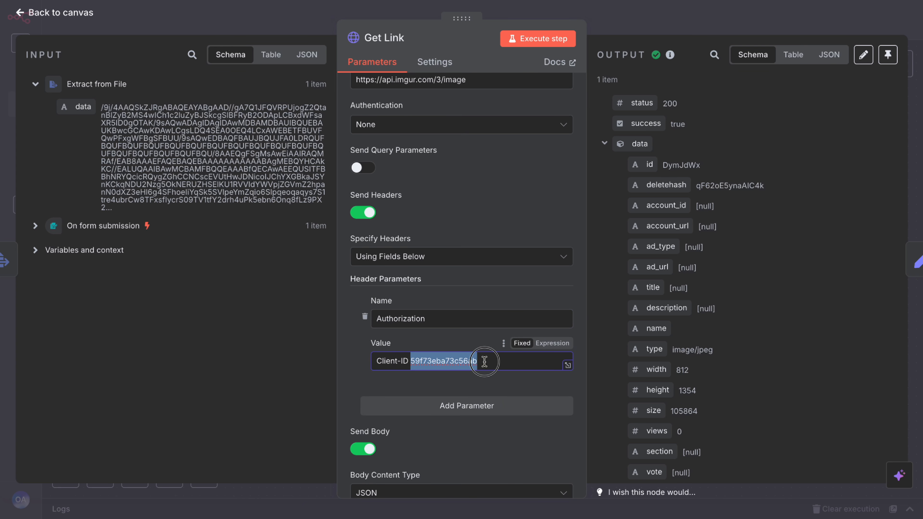
pyautogui.click(490, 381)
pyautogui.scroll(-9, 492, 385)
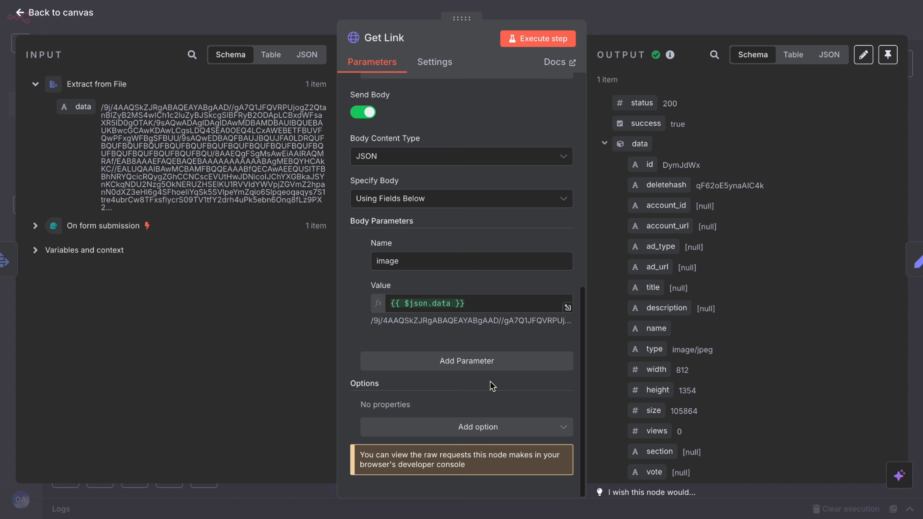
pyautogui.click(604, 20)
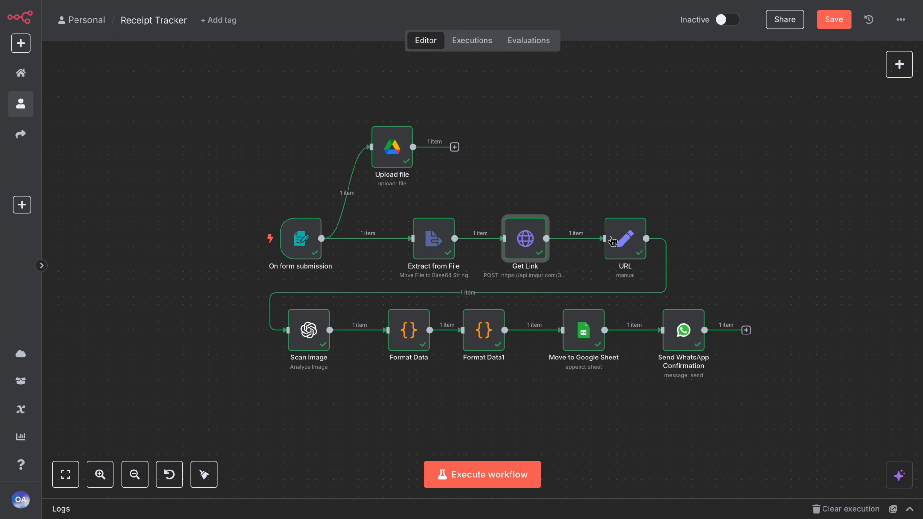
# Examine the URL node's field mapping and the image link in its output.
pyautogui.doubleClick(626, 249)
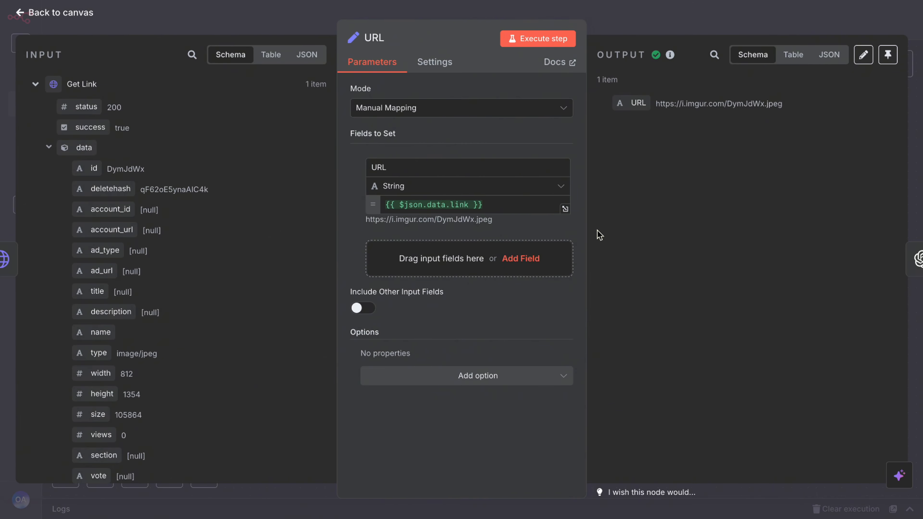
pyautogui.moveTo(651, 104); pyautogui.dragTo(785, 104)
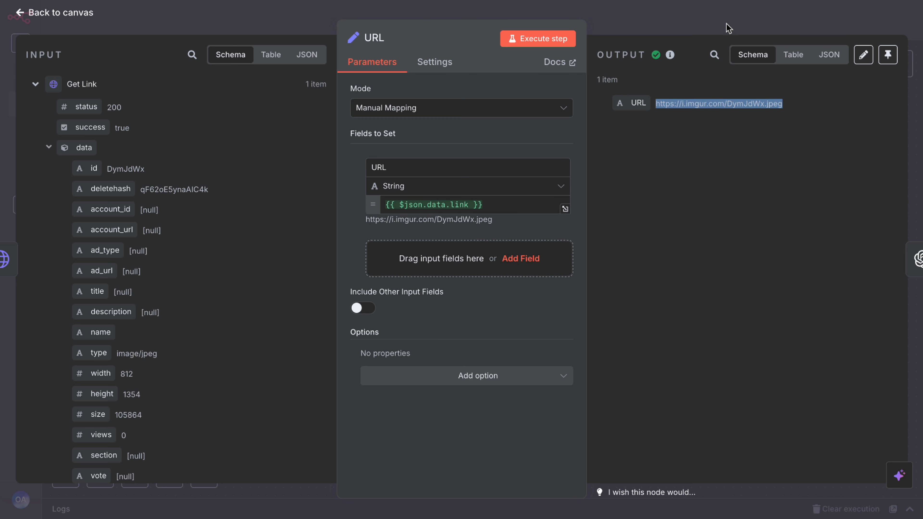
pyautogui.click(717, 18)
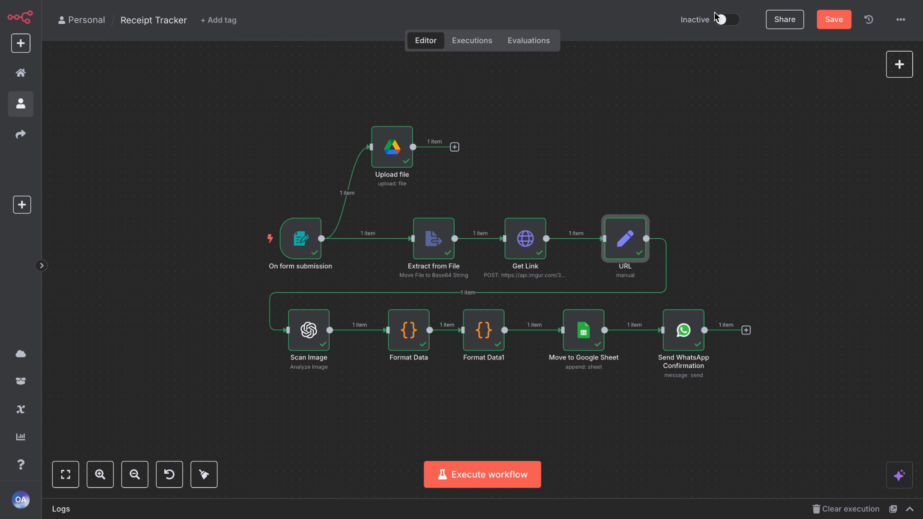
# Examine the Scan Image node's model and image URL and its full receipt-reader prompt, and return to the canvas.
pyautogui.doubleClick(311, 335)
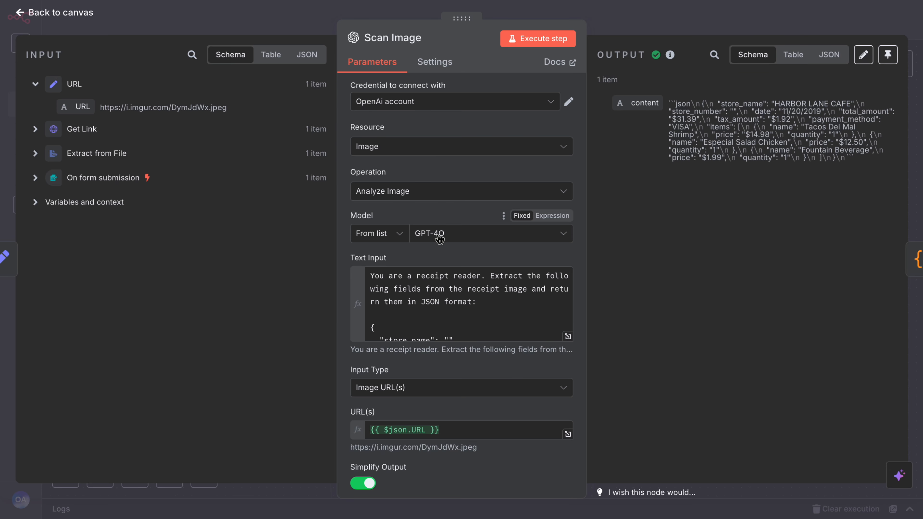
pyautogui.scroll(-1, 438, 238)
pyautogui.click(445, 251)
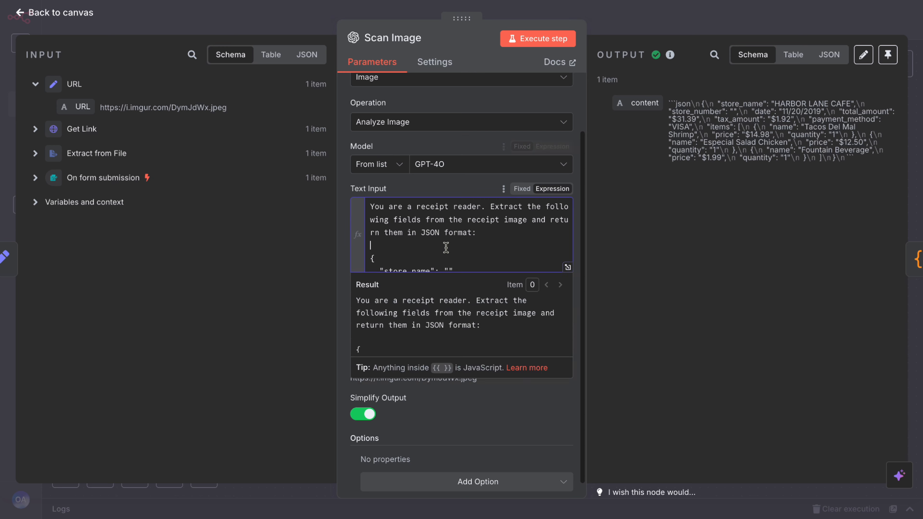
pyautogui.click(568, 272)
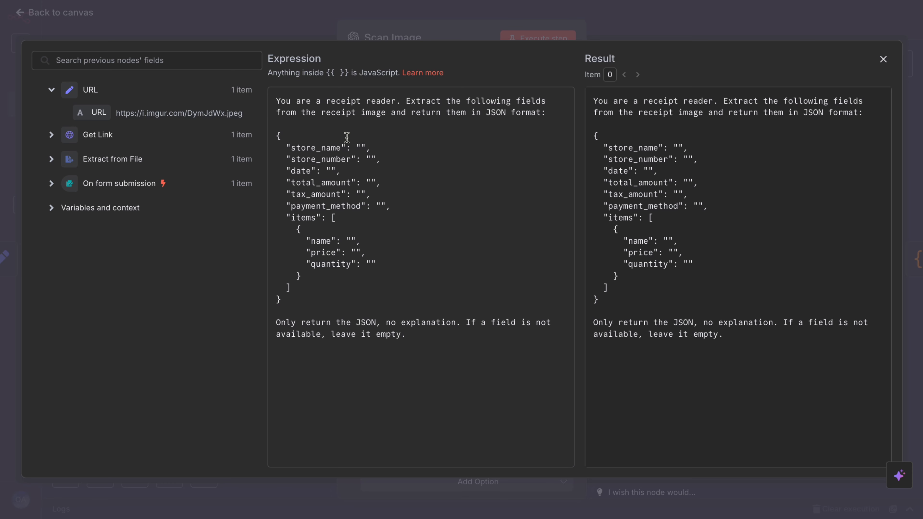
pyautogui.moveTo(467, 320); pyautogui.dragTo(514, 334)
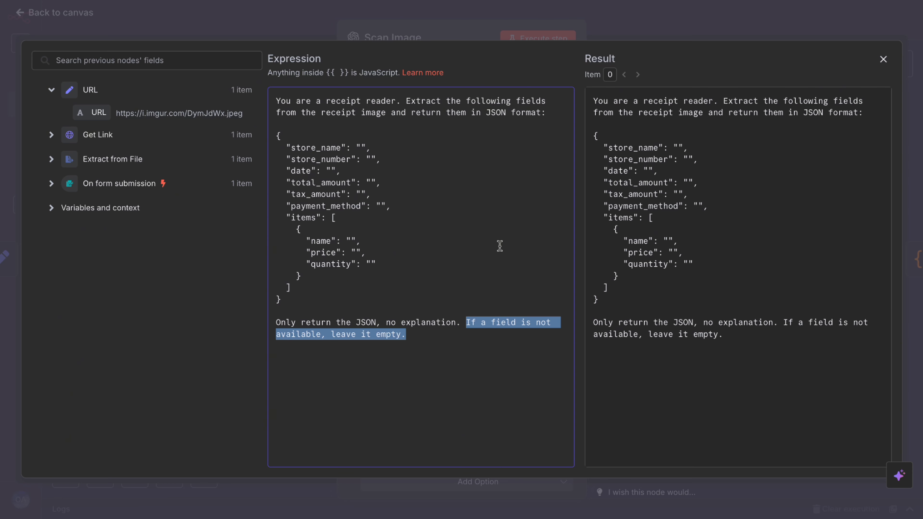
pyautogui.click(440, 11)
pyautogui.click(440, 11)
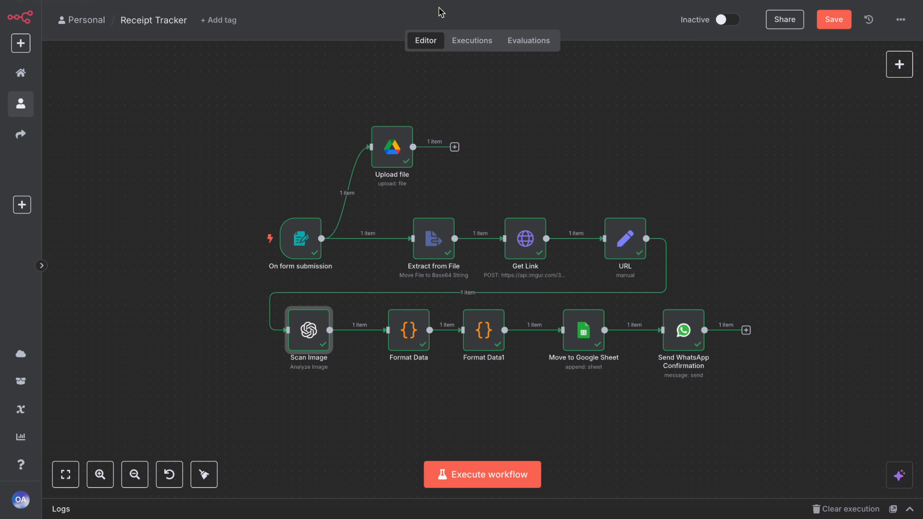
# Review the Format Data node's JavaScript from its first line and the formatted_receipt output, and return to the canvas.
pyautogui.click(414, 390)
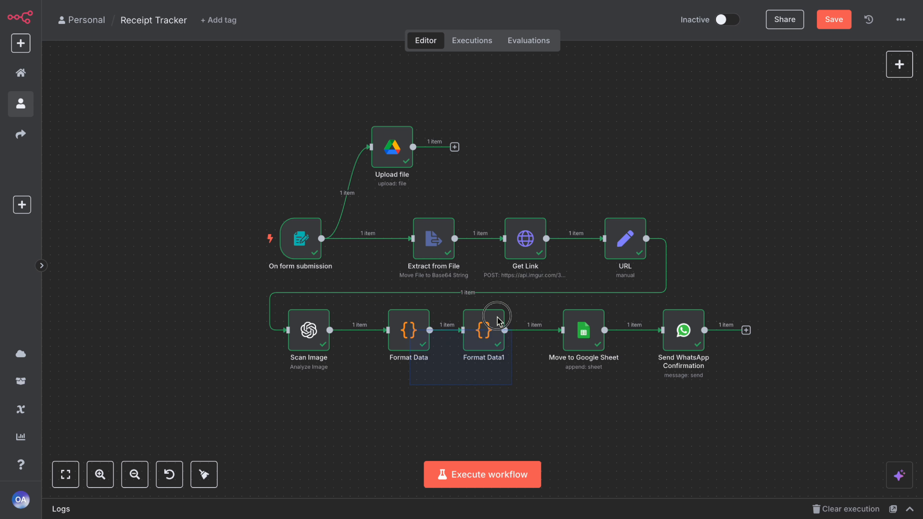
pyautogui.doubleClick(408, 332)
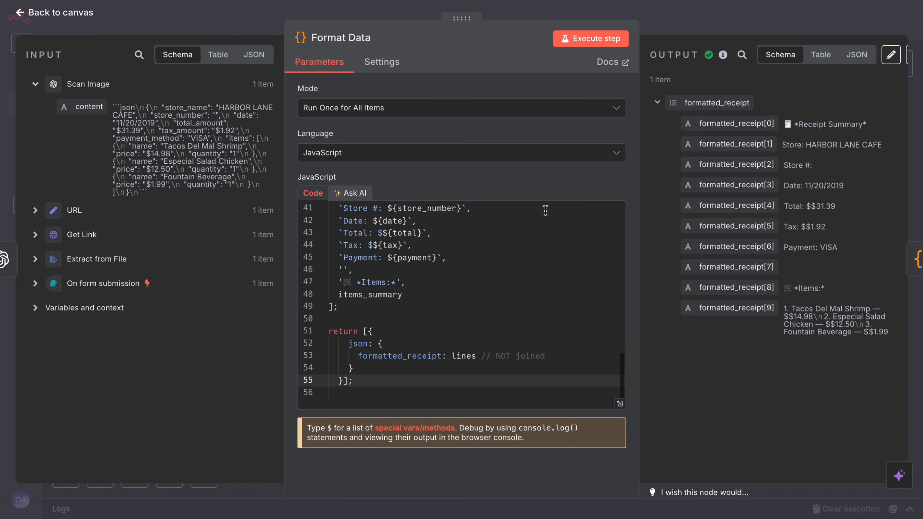
pyautogui.scroll(10, 456, 246)
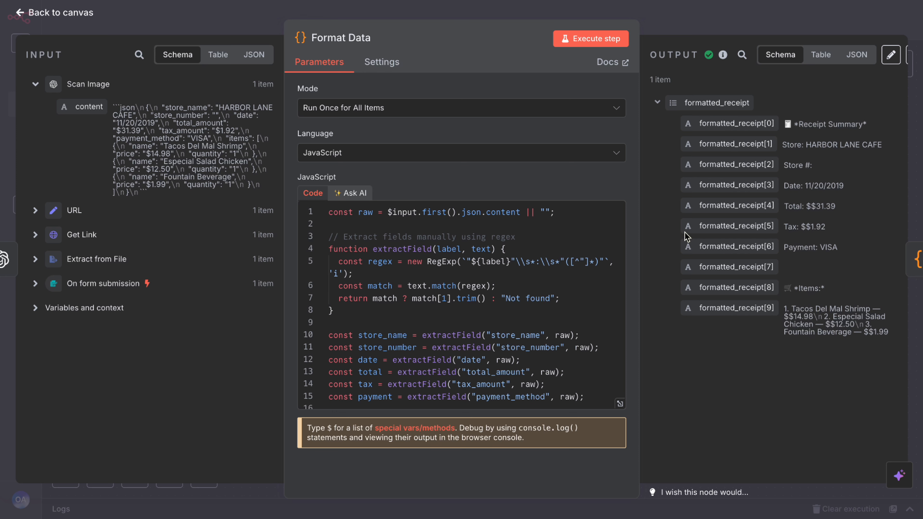
pyautogui.click(527, 12)
# Examine the Format Data1 node's code and its output in table view through the items column, and return to the canvas.
pyautogui.doubleClick(482, 329)
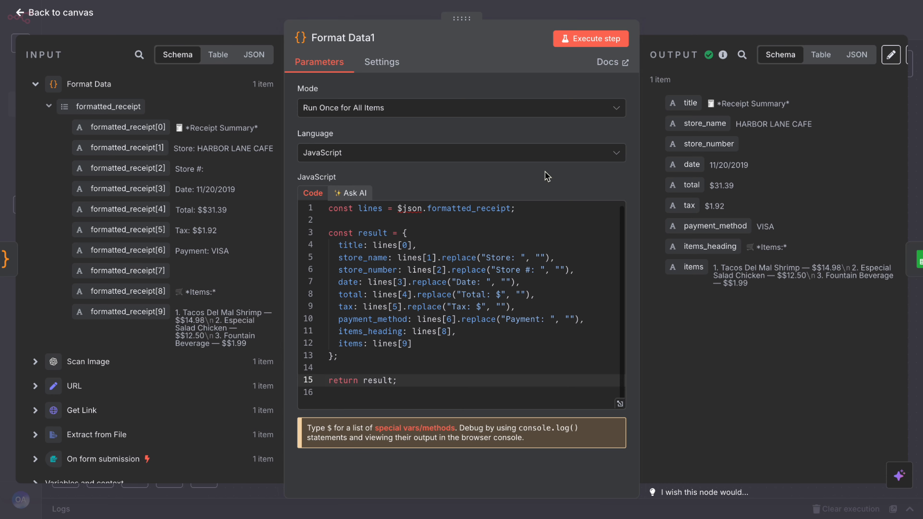
pyautogui.click(820, 55)
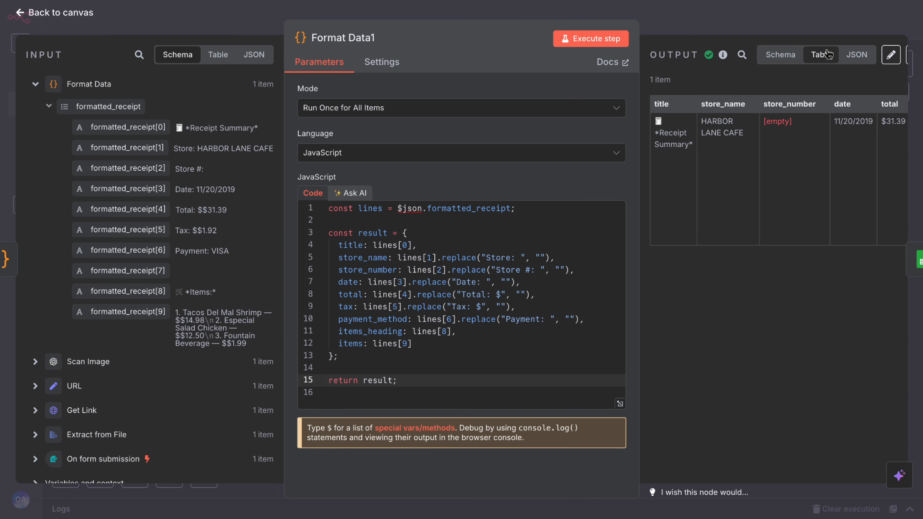
pyautogui.hscroll(5, 786, 208)
pyautogui.hscroll(5, 786, 208)
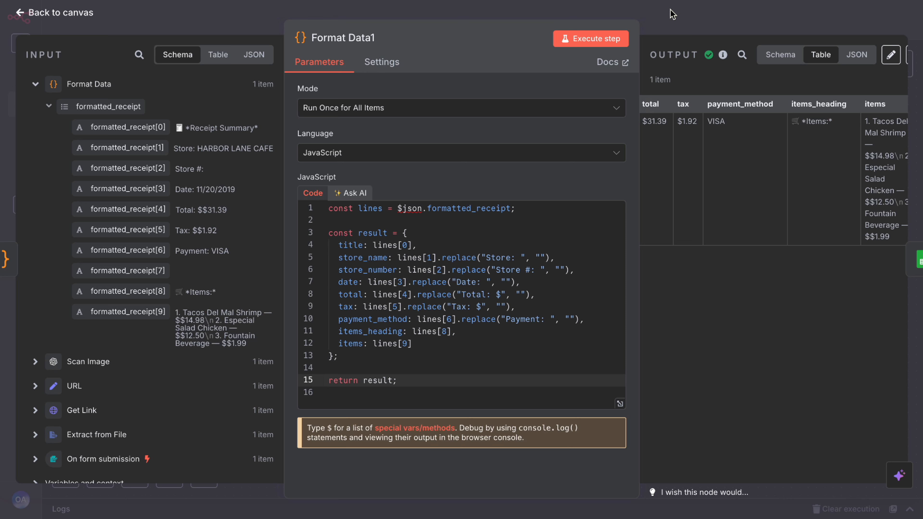
pyautogui.hscroll(1, 759, 171)
pyautogui.moveTo(856, 145); pyautogui.dragTo(866, 225)
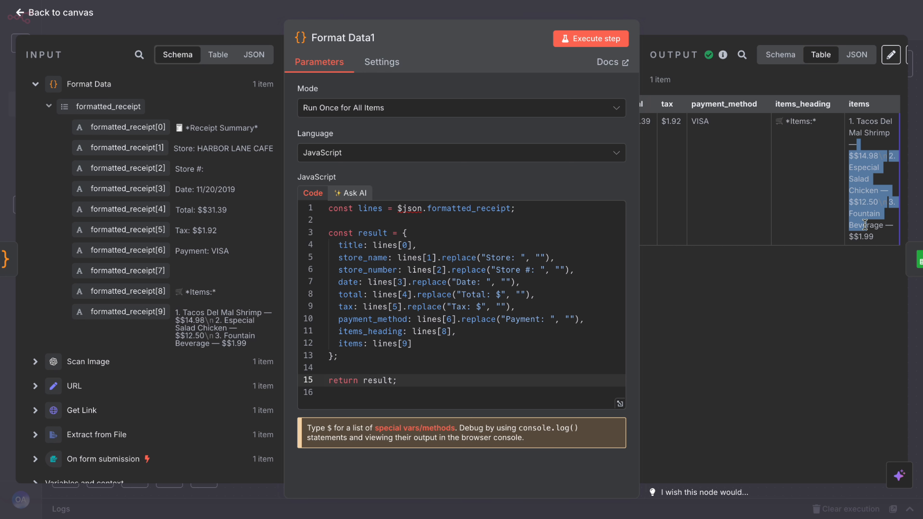
pyautogui.click(692, 12)
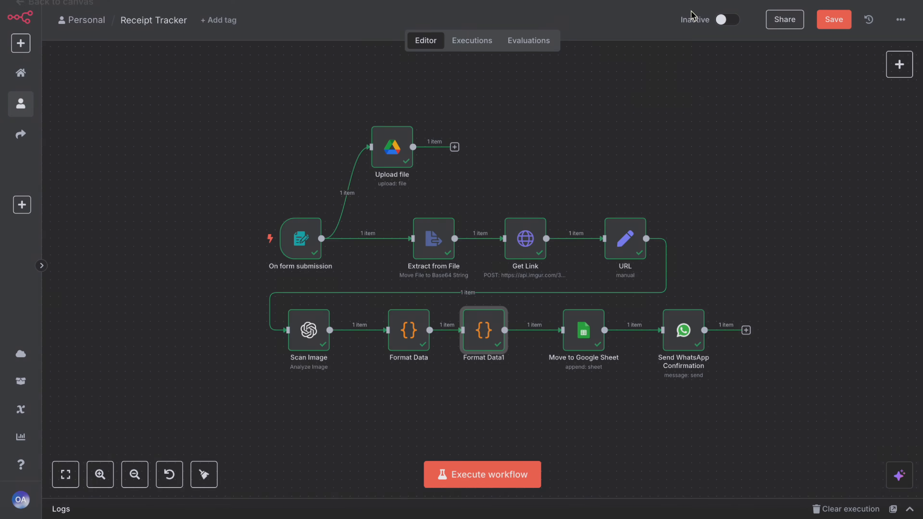
# Check the Move to Google Sheet node alongside row 9 of the Receipt Summary spreadsheet and the receipt image on Imgur.
pyautogui.doubleClick(579, 336)
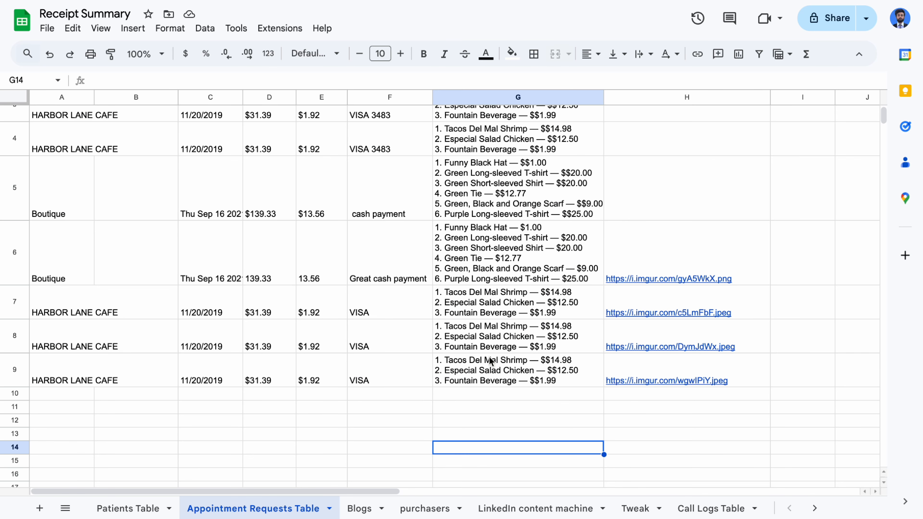
pyautogui.click(465, 373)
pyautogui.press('Left')
pyautogui.press('Left')
pyautogui.press('Left')
pyautogui.press('Left')
pyautogui.press('Left')
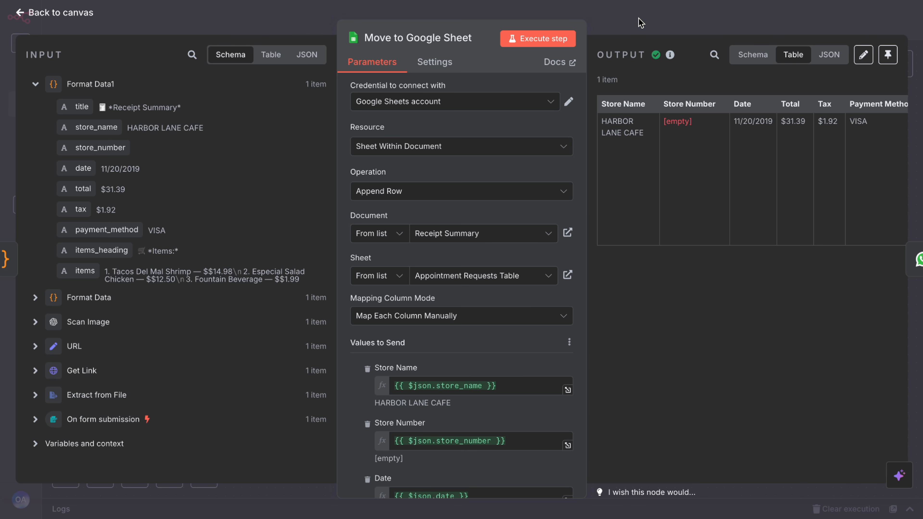
pyautogui.press('Escape')
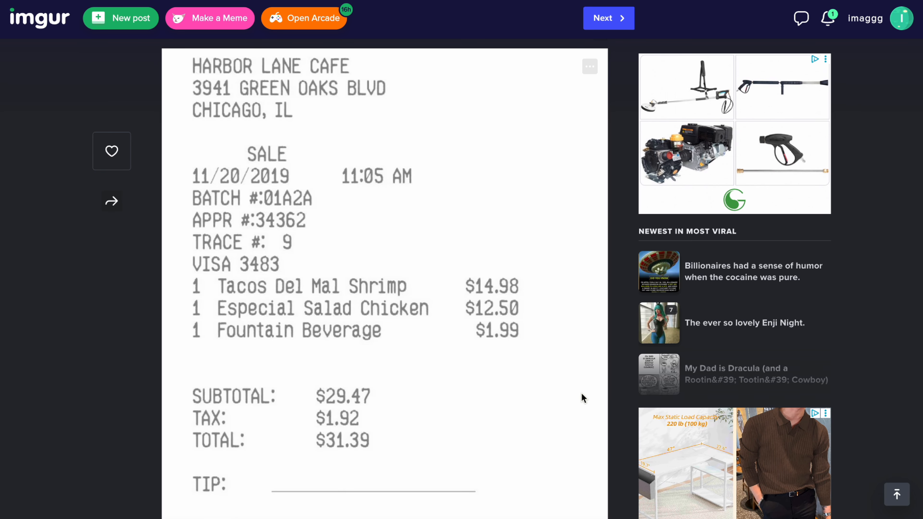
pyautogui.scroll(-8, 539, 413)
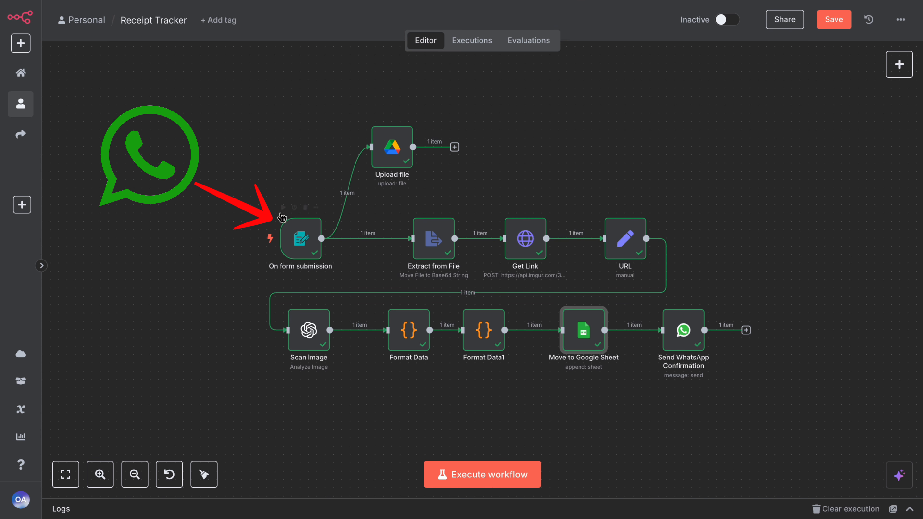
pyautogui.click(293, 235)
pyautogui.click(209, 182)
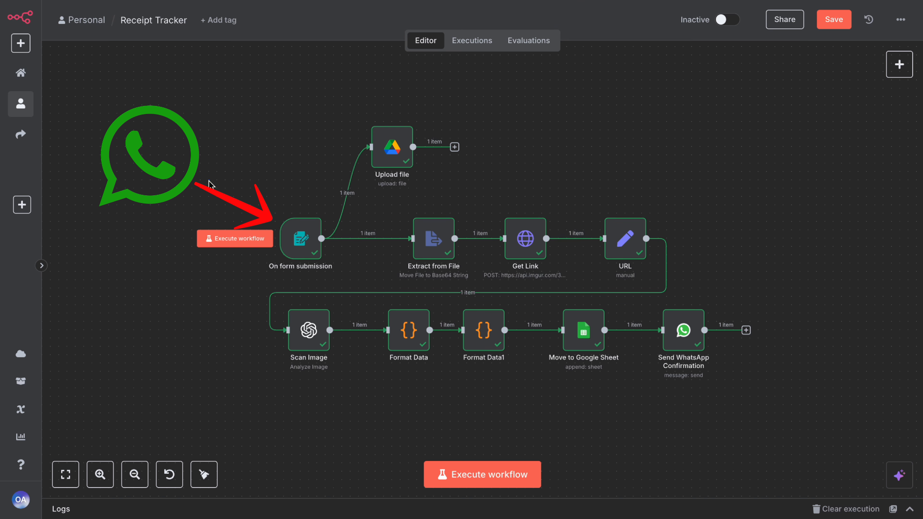